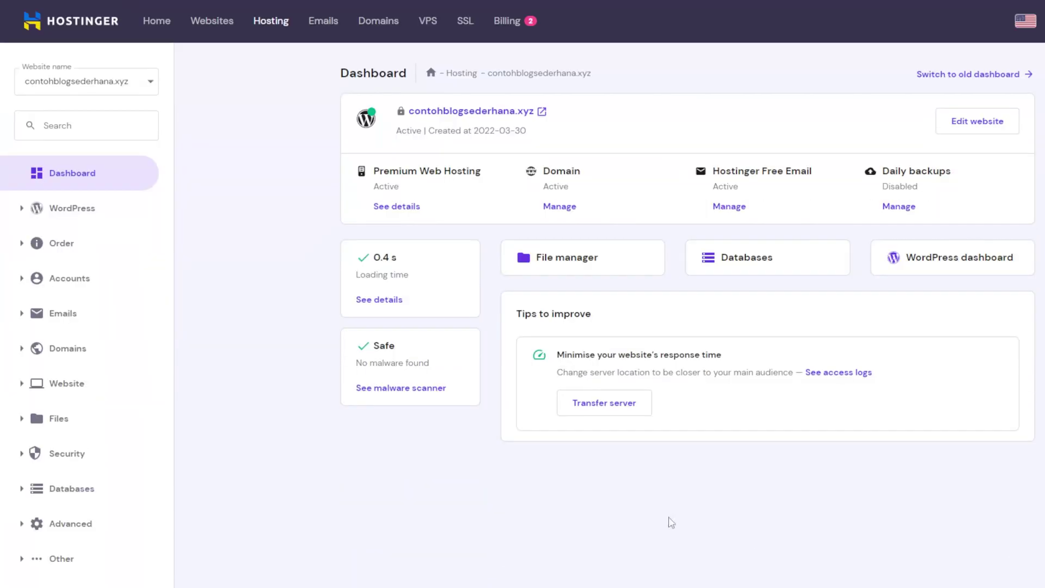
# - In PHP Configuration's PHP options, change maxExecutionTime from 30 to 60 and save
pyautogui.write('hp')
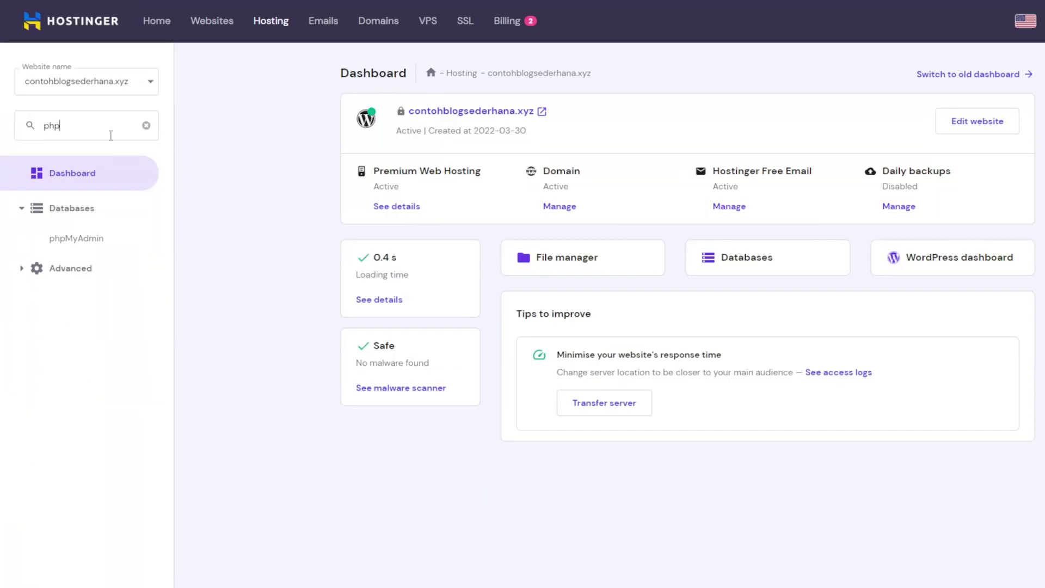
pyautogui.click(22, 271)
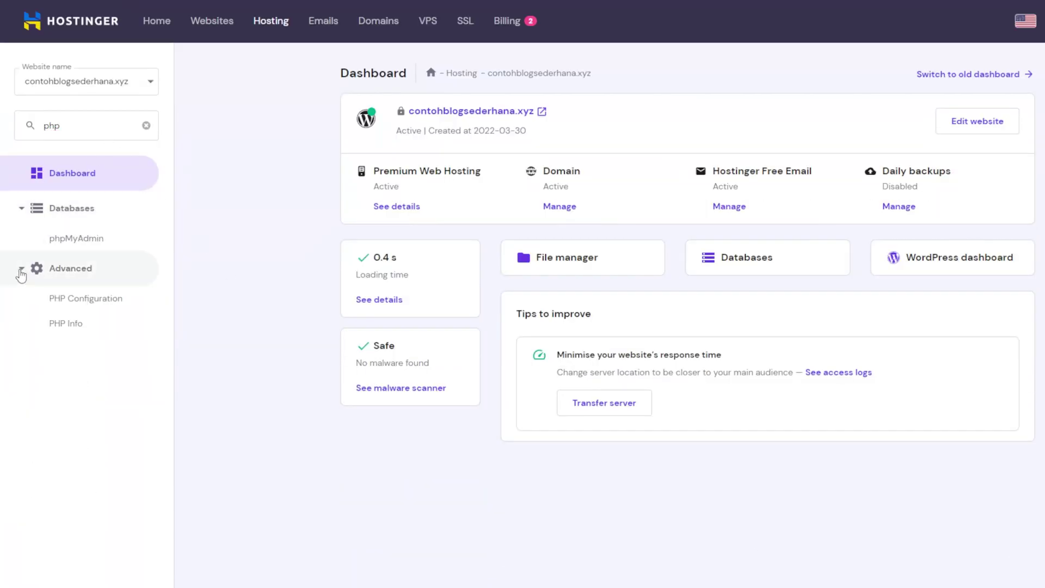
pyautogui.click(93, 304)
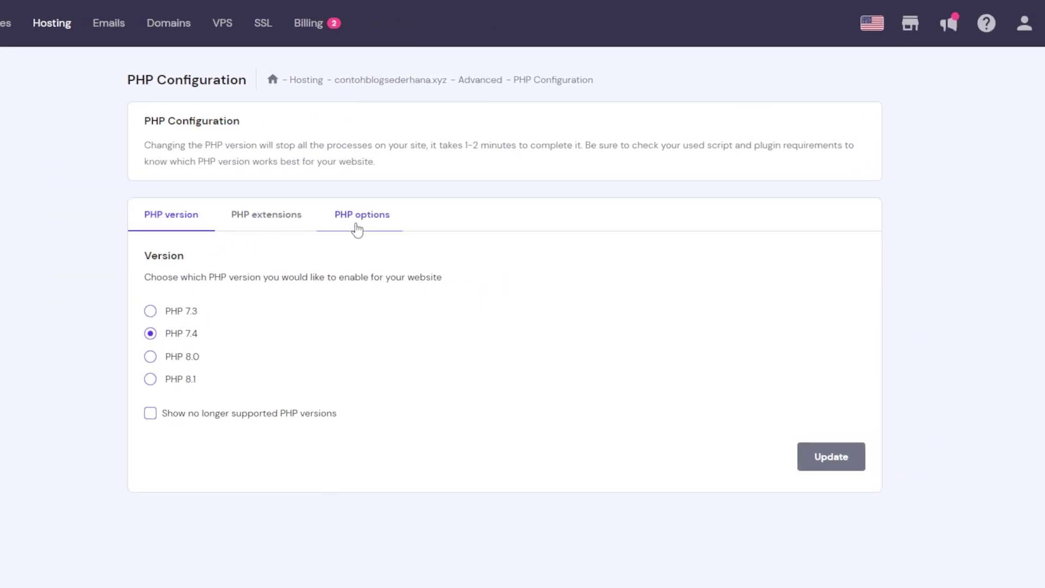
pyautogui.click(357, 229)
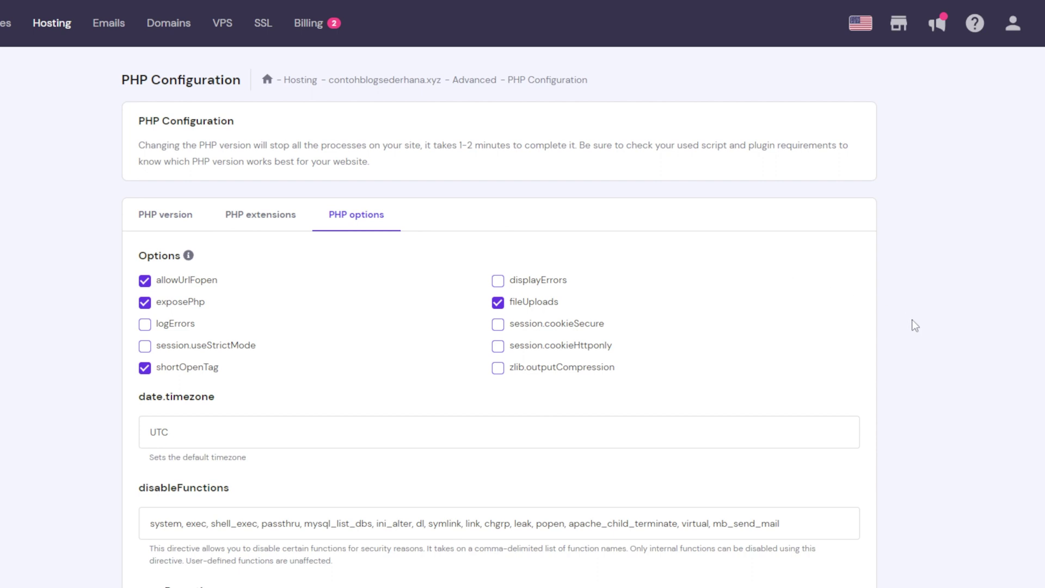
pyautogui.scroll(-10, 942, 343)
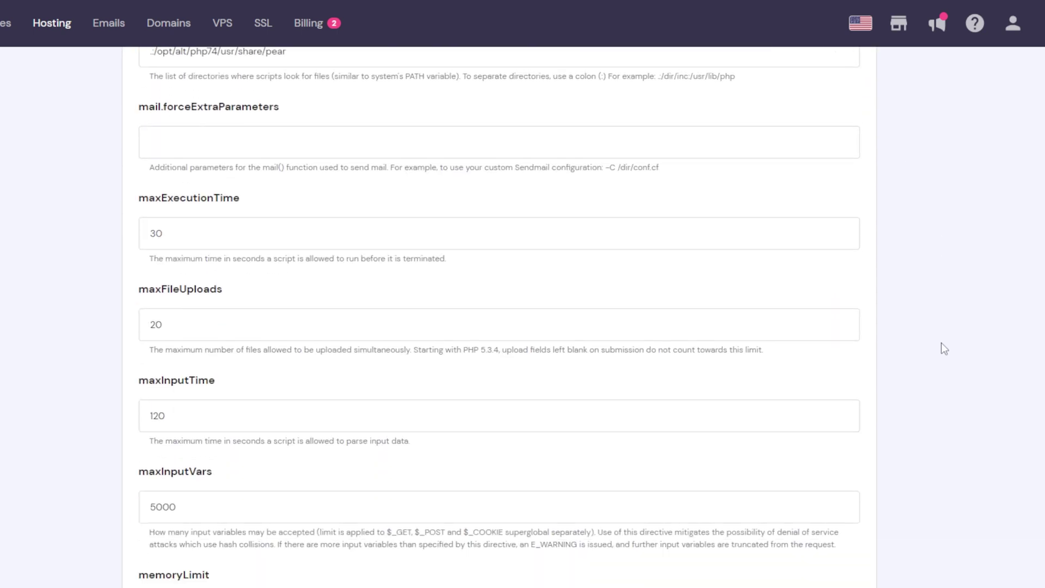
pyautogui.scroll(-2, 941, 342)
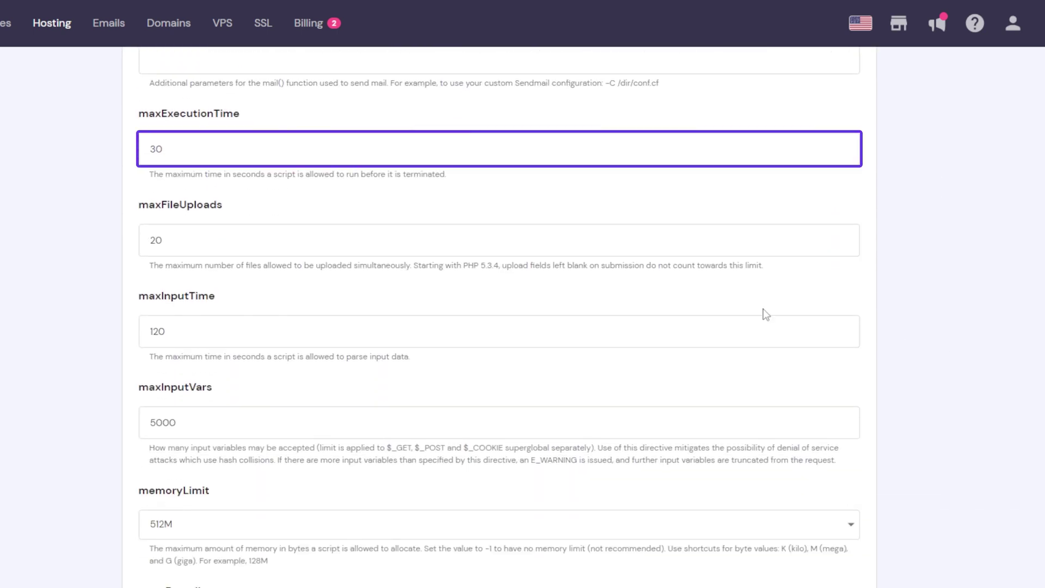
pyautogui.click(171, 157)
pyautogui.press('BackSpace')
pyautogui.press('BackSpace')
pyautogui.write('60')
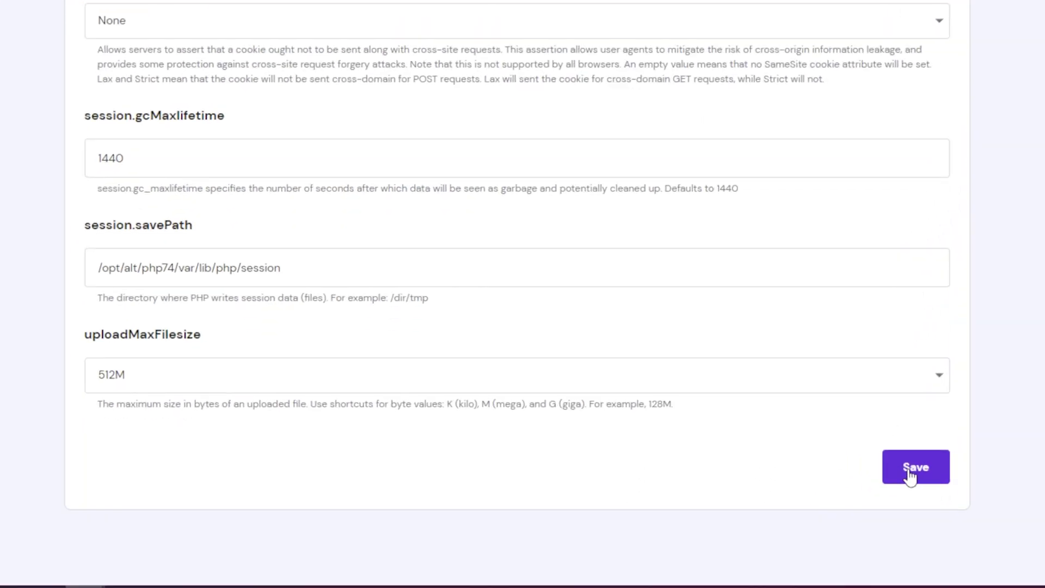
pyautogui.click(908, 468)
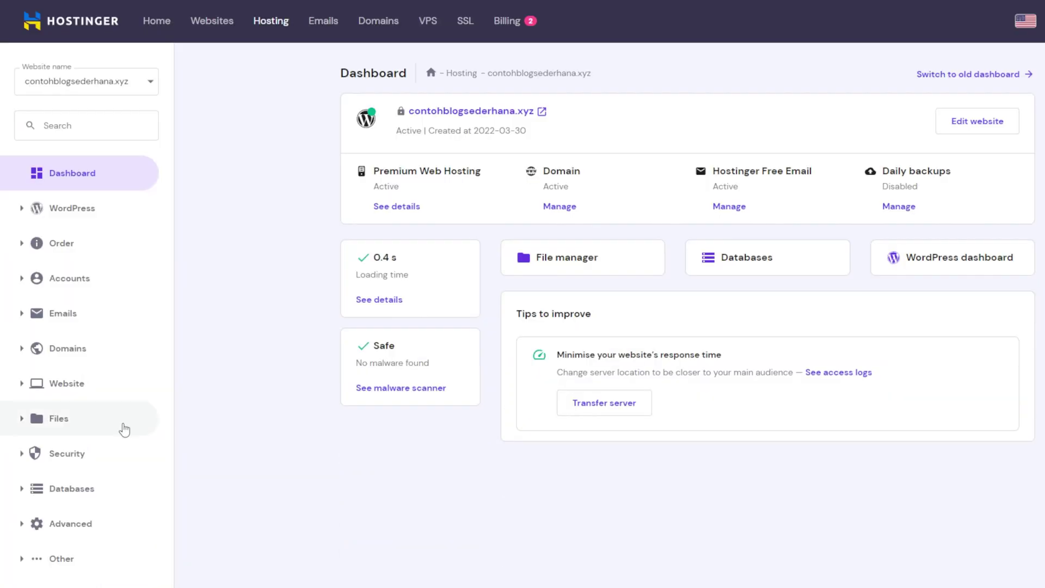
# - Open File Manager and go into the public_html/wp-content folder
pyautogui.click(21, 385)
pyautogui.scroll(-1, 19, 382)
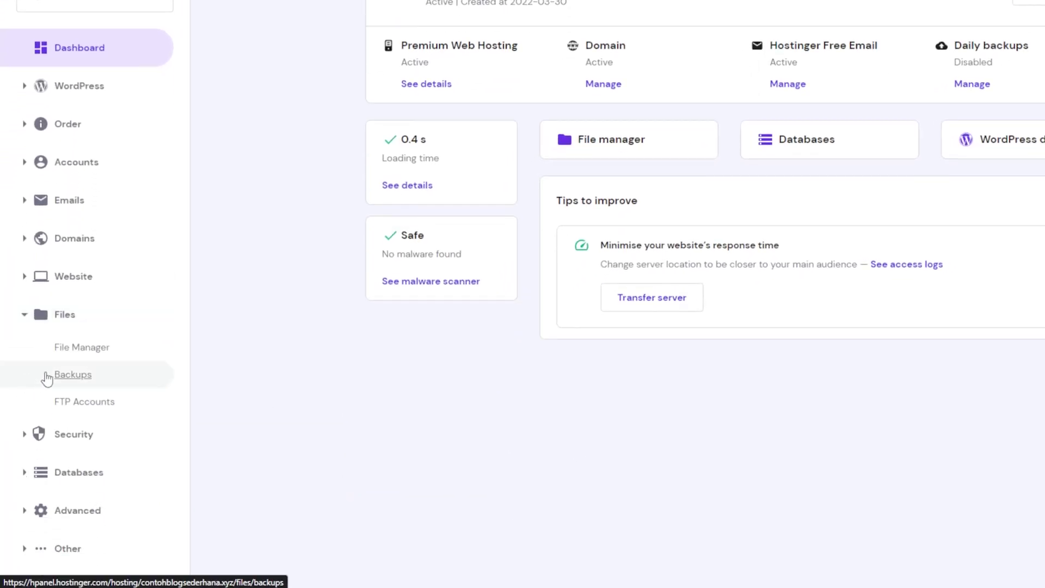
pyautogui.click(82, 347)
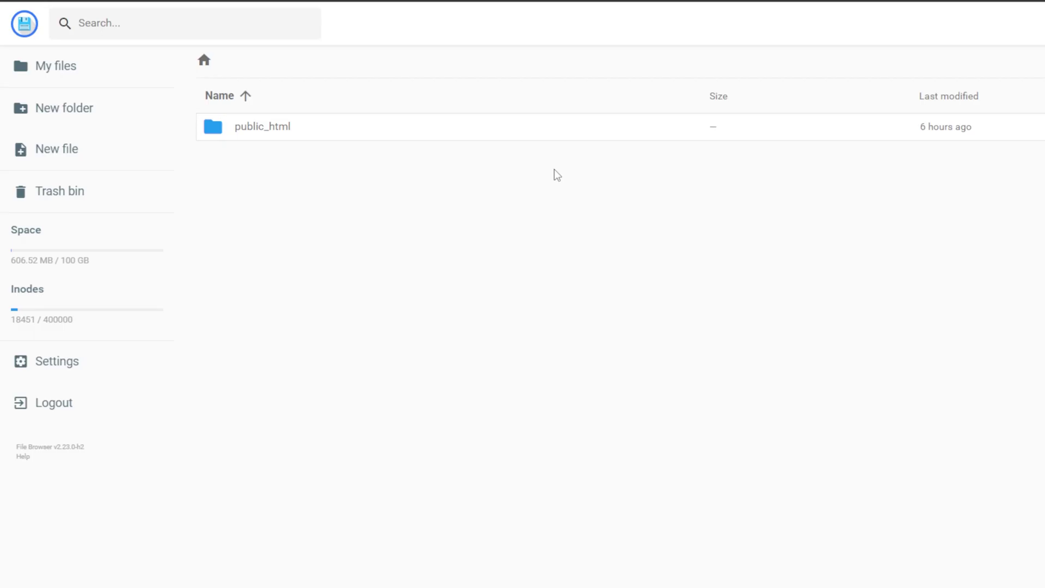
pyautogui.doubleClick(343, 129)
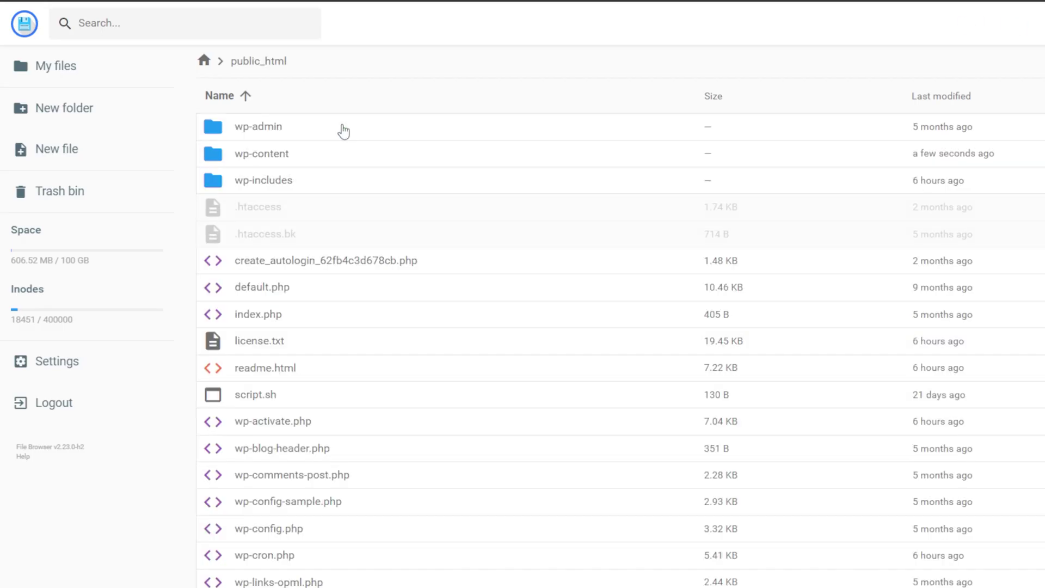
pyautogui.doubleClick(298, 162)
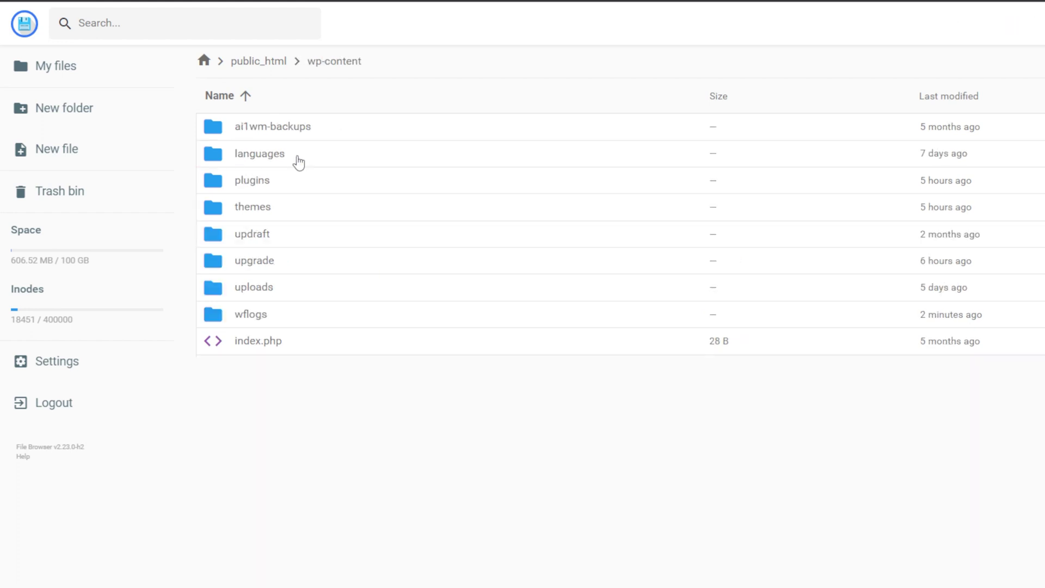
# - Rename the plugins folder to plugins.disable
pyautogui.click(279, 188)
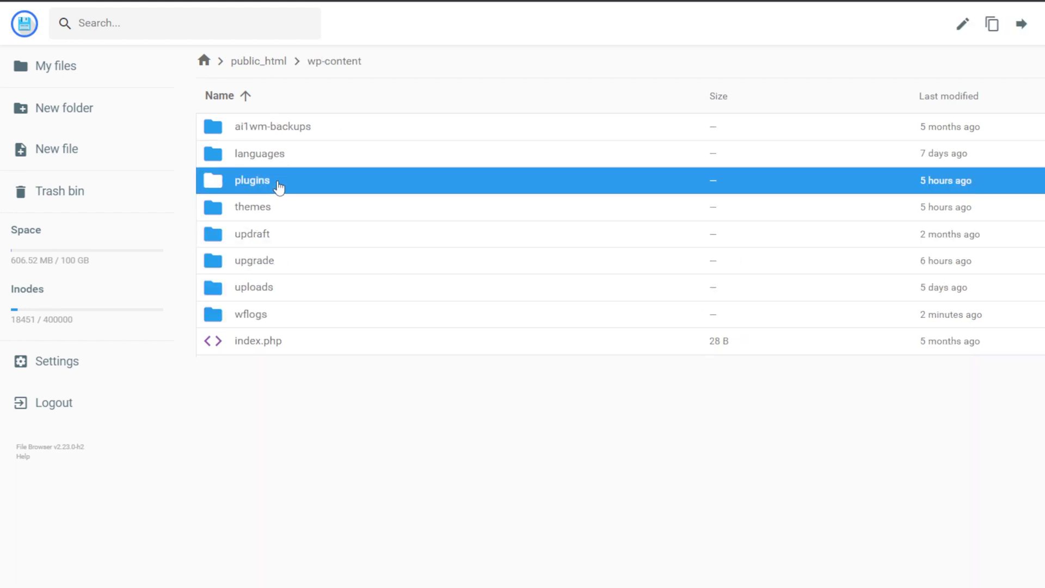
pyautogui.rightClick(279, 188)
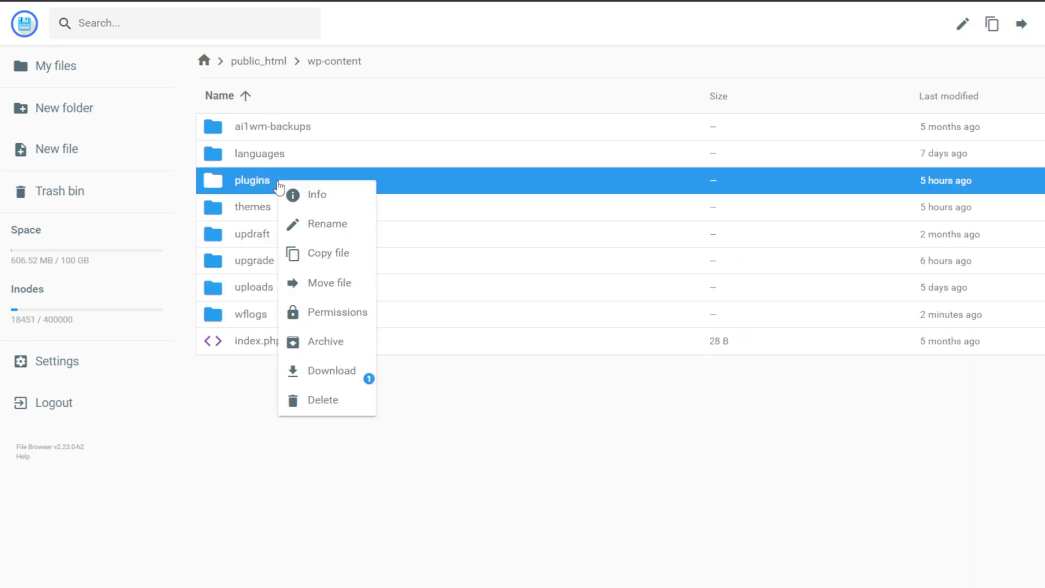
pyautogui.click(329, 228)
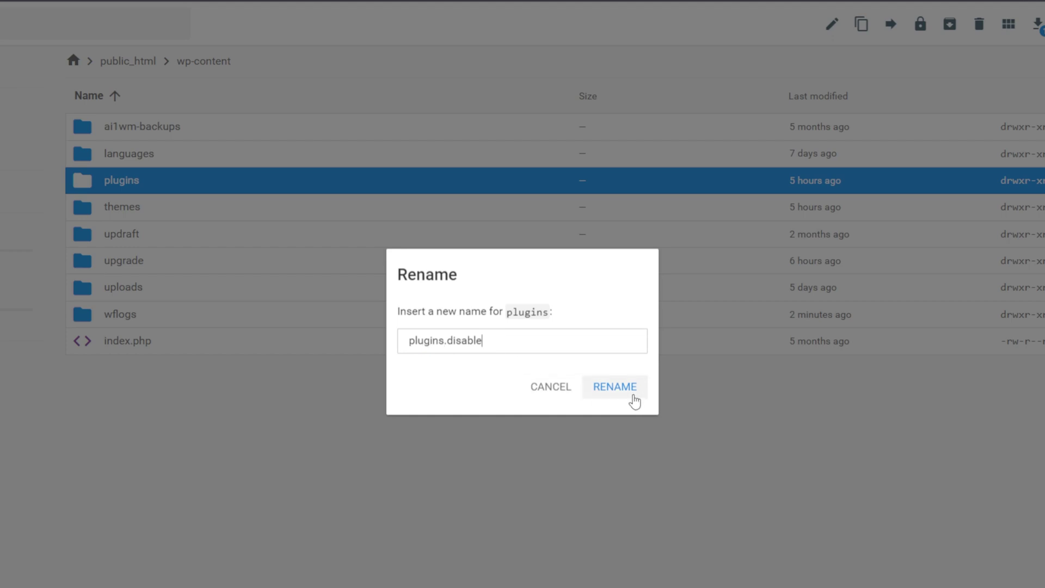
pyautogui.click(634, 401)
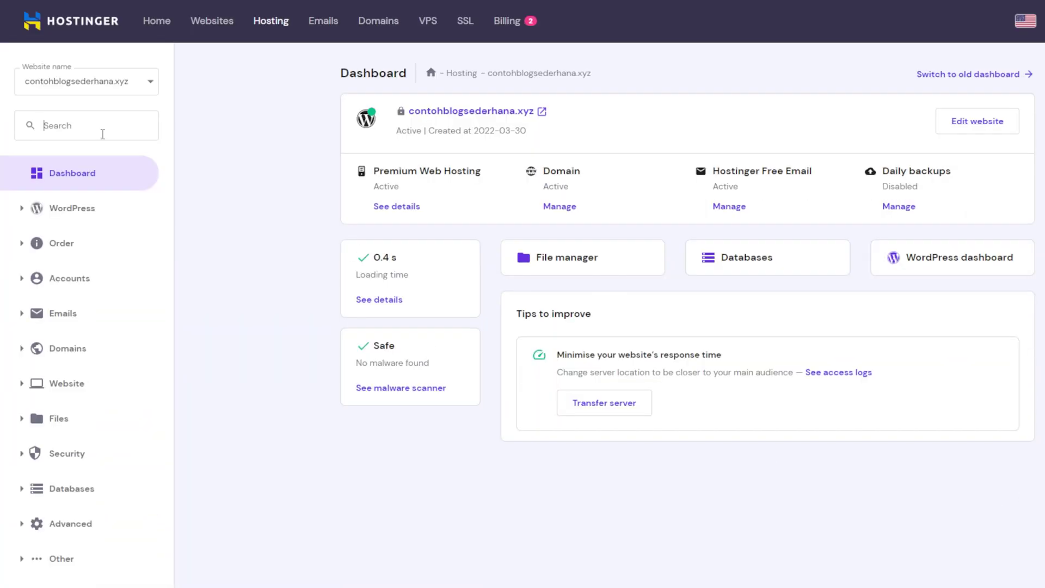
# - Open the PHP Info page and search it for error_log, which shows Off
pyautogui.write('p')
pyautogui.click(22, 268)
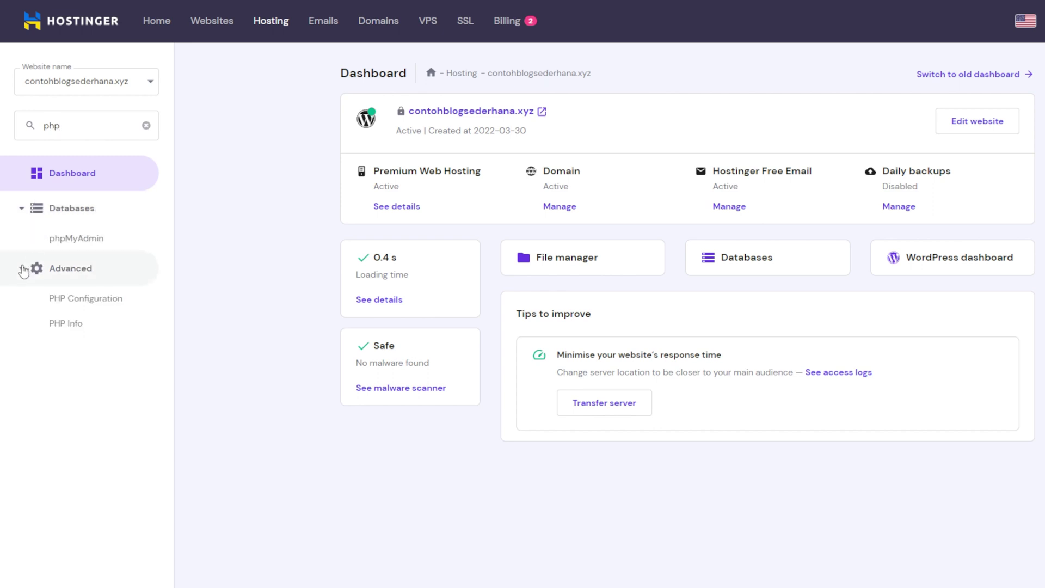
pyautogui.click(64, 325)
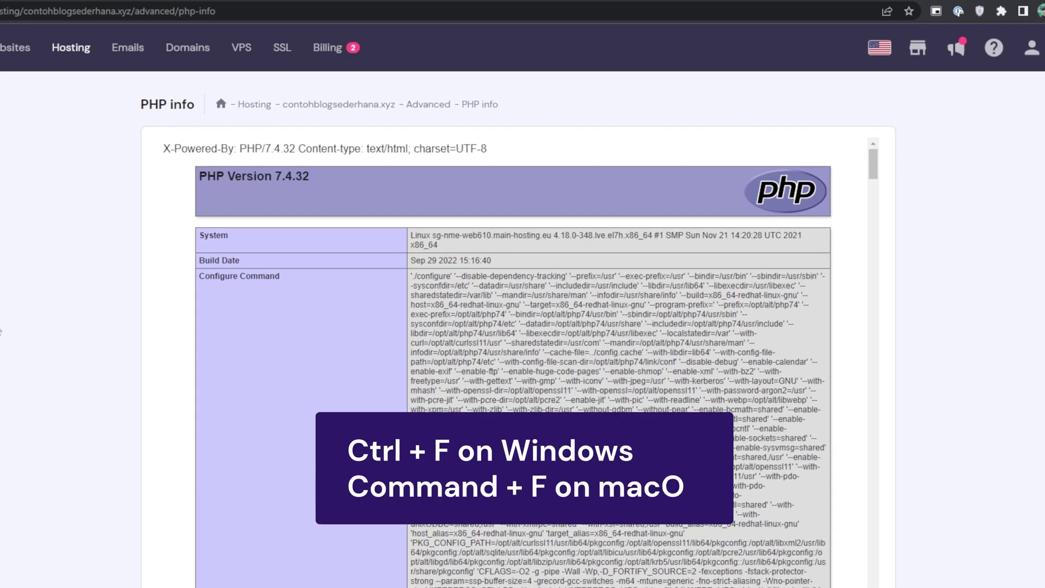
pyautogui.hotkey('ctrl', 'f')
pyautogui.write('error_log')
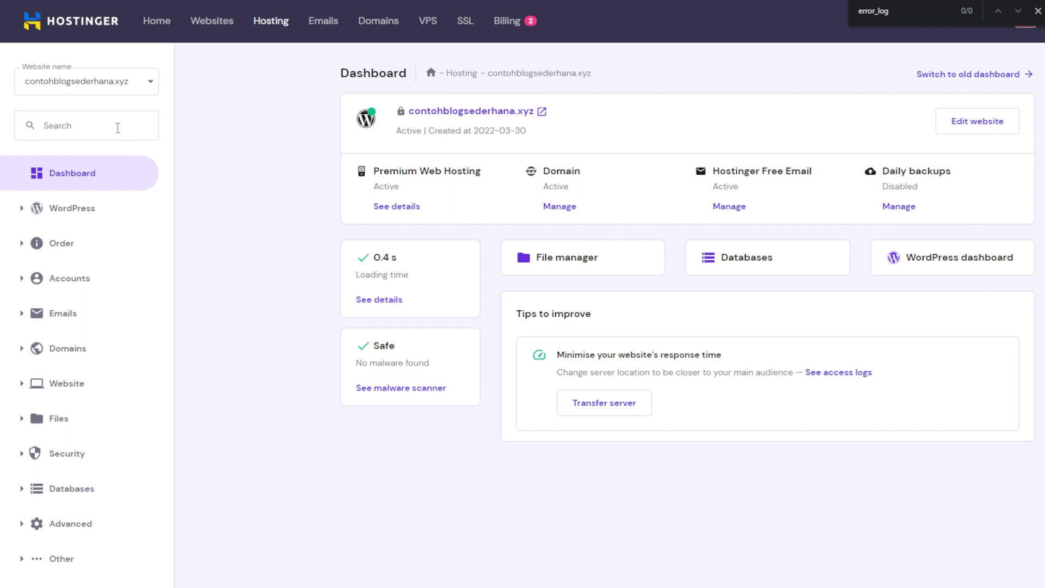
# - Filter the sidebar menu for 'php' and expand the PHP settings pages
pyautogui.click(118, 127)
pyautogui.write('php')
pyautogui.click(22, 269)
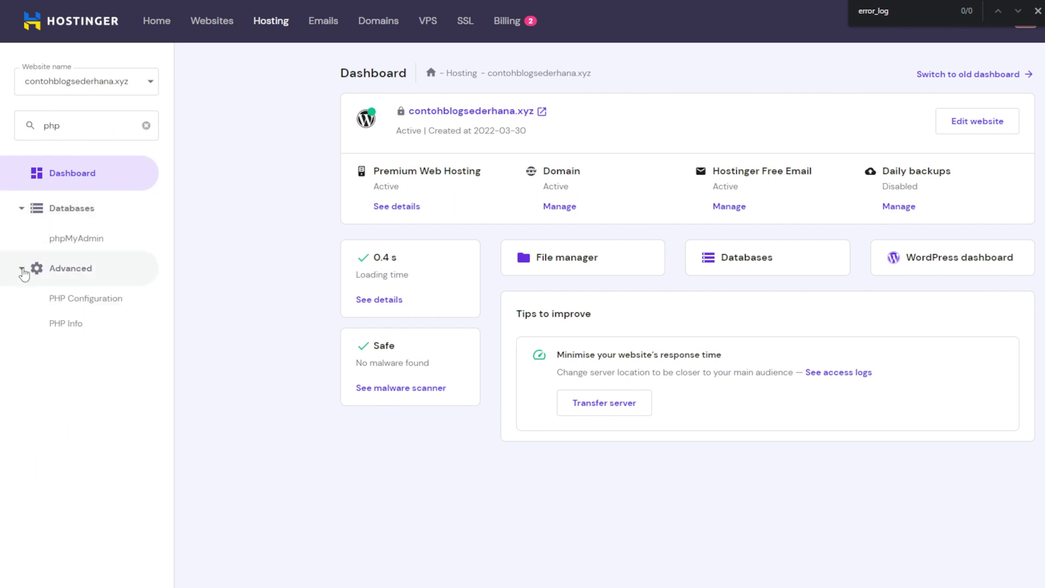
# - Enable the logErrors option in PHP Configuration's PHP options and save
pyautogui.click(94, 303)
pyautogui.click(560, 200)
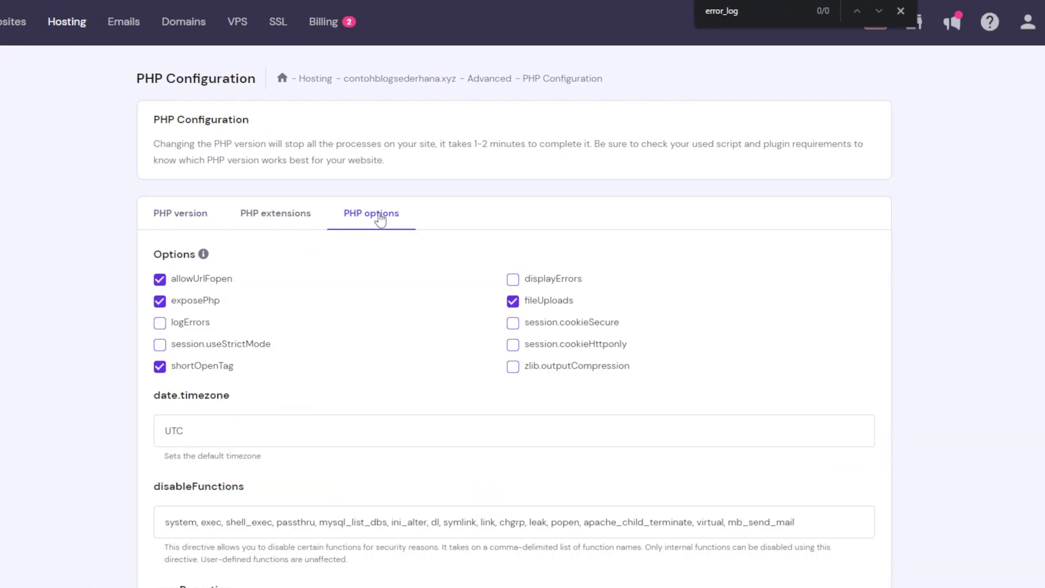
pyautogui.click(161, 324)
pyautogui.scroll(-15, 913, 424)
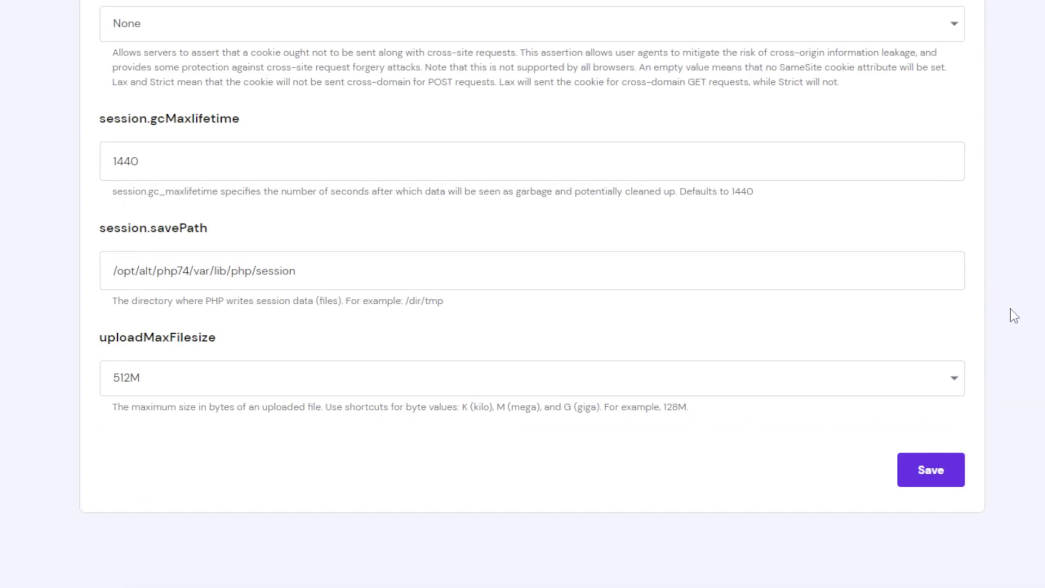
pyautogui.click(926, 479)
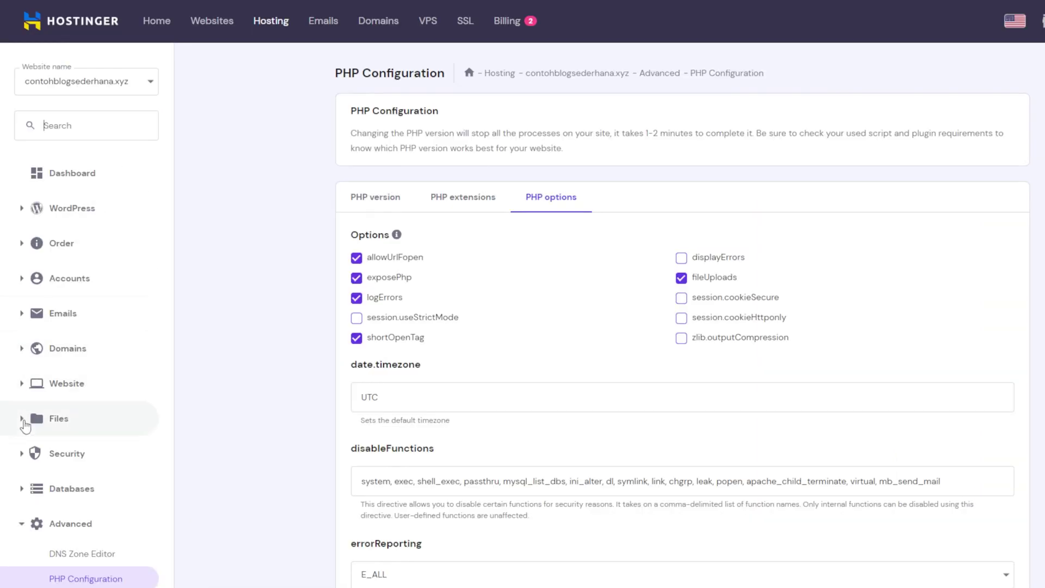
# - Open public_html in File Manager and select the new 0 B error_log file
pyautogui.click(24, 419)
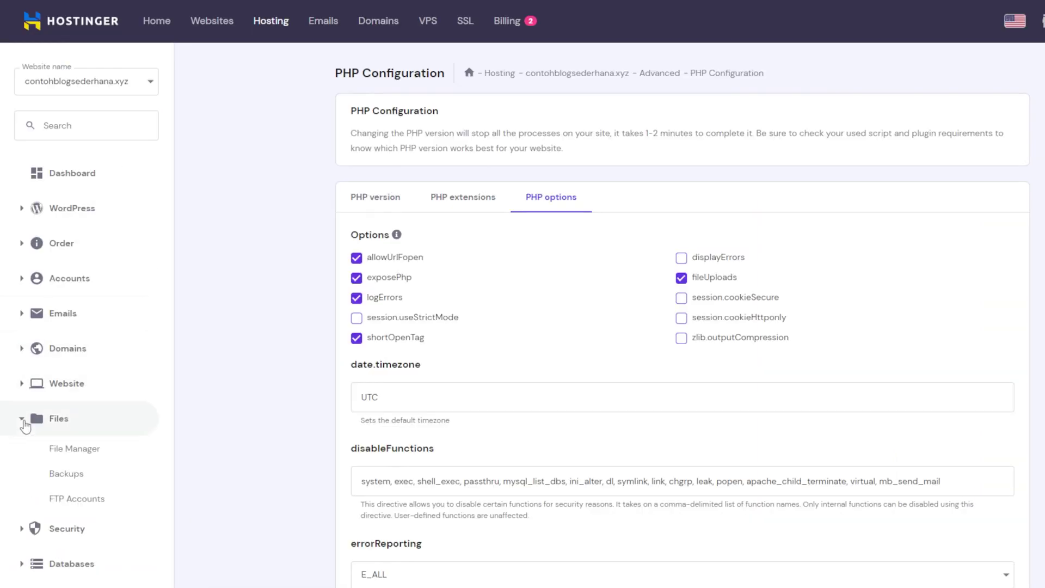
pyautogui.scroll(-5, 52, 381)
pyautogui.click(82, 199)
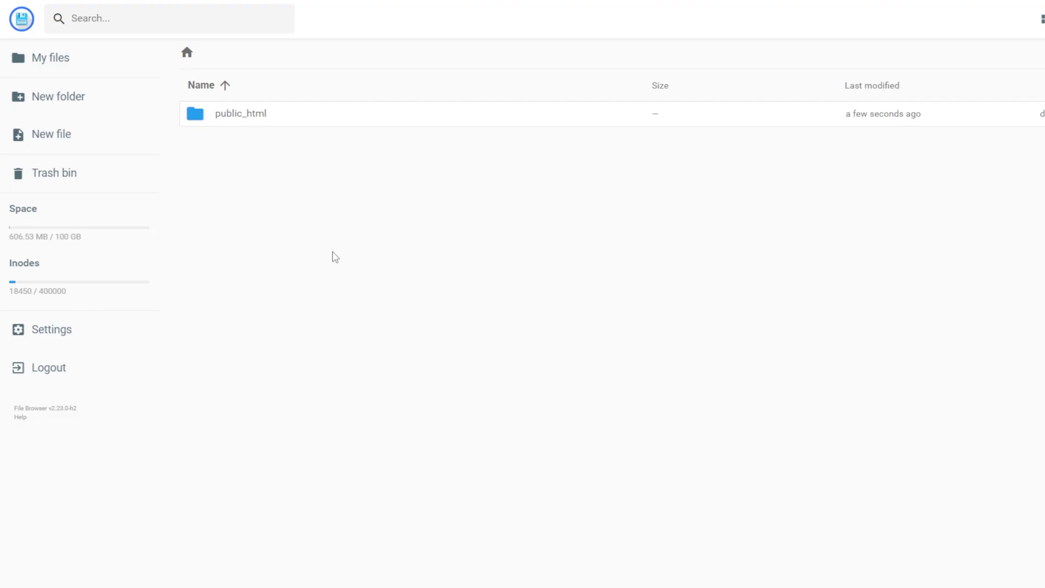
pyautogui.doubleClick(296, 125)
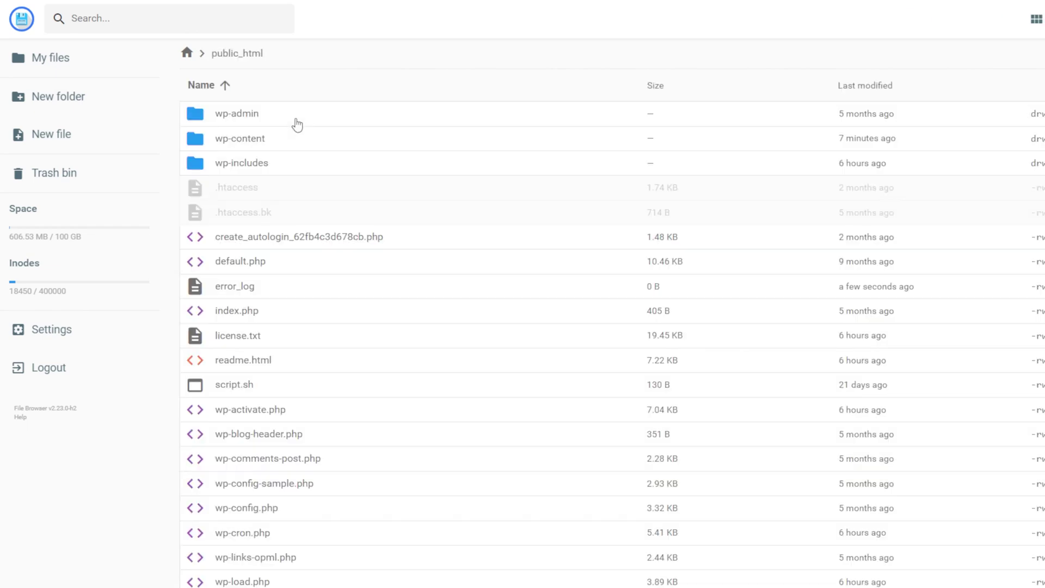
pyautogui.click(267, 293)
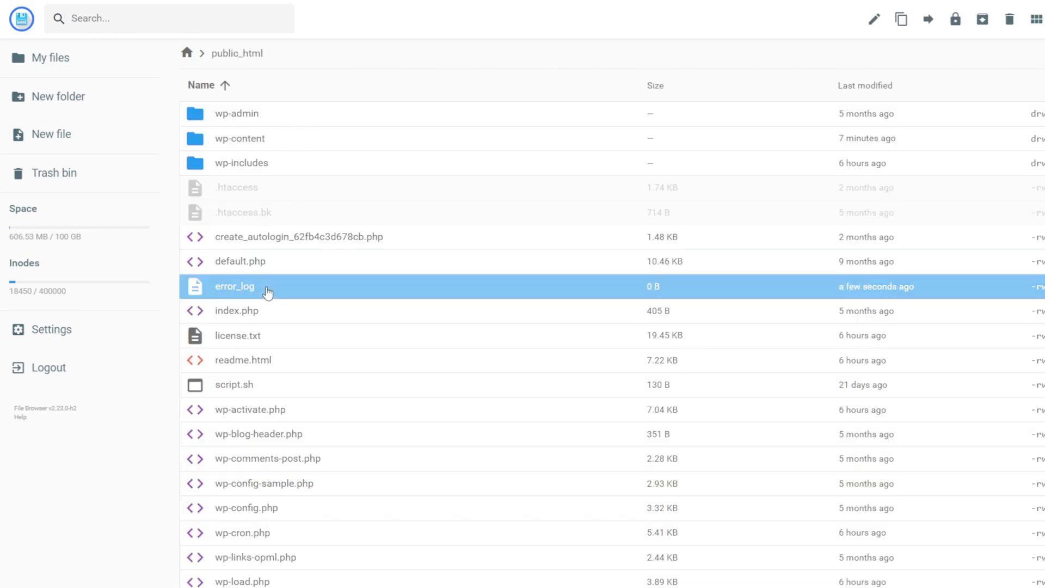